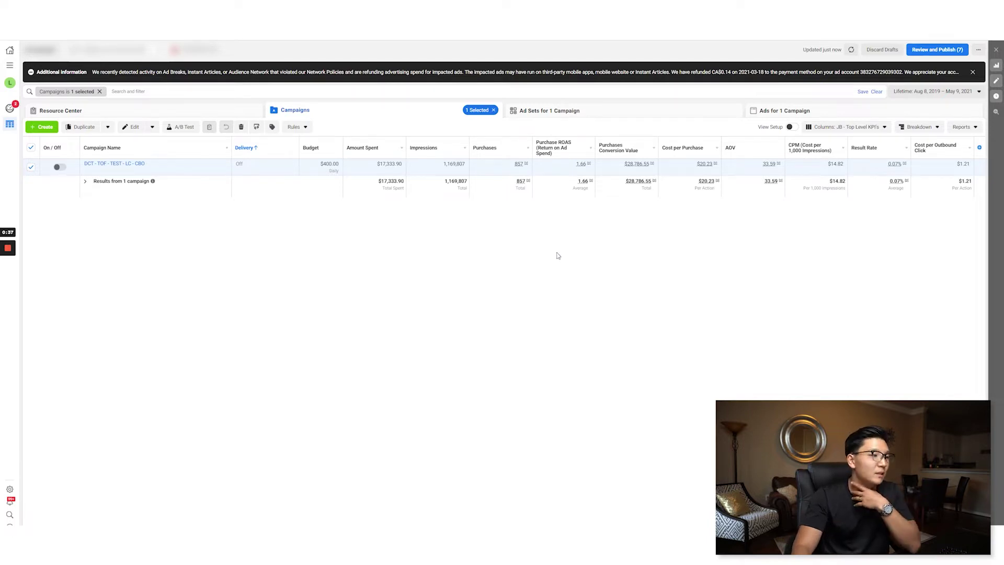
Open the Breakdown menu above the DCT - TOF - TEST - LC - CBO campaign table
click(937, 128)
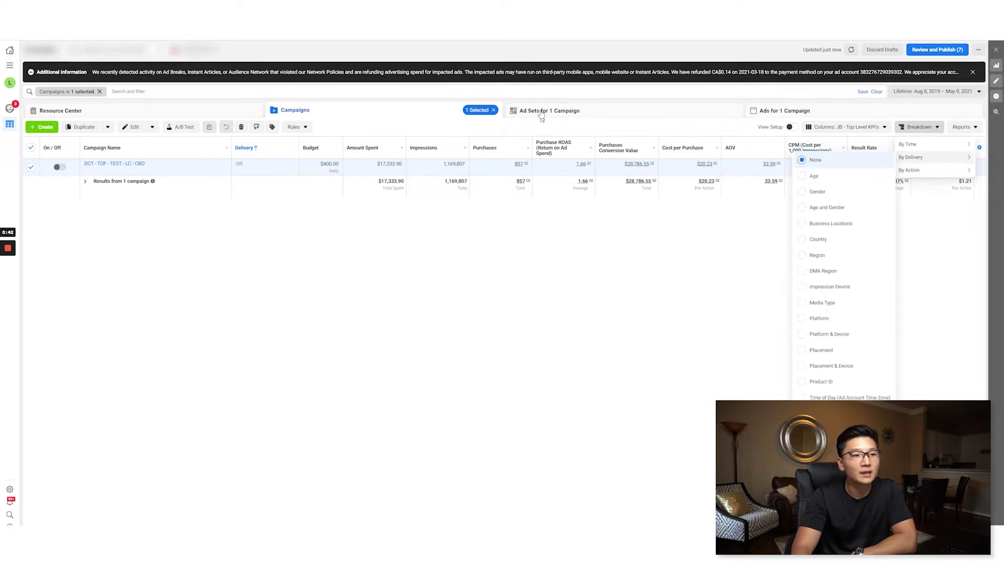
Switch to the campaign's ad sets and break results down by Image, Video and Slideshow
click(927, 130)
click(926, 132)
mouse_move(931, 183)
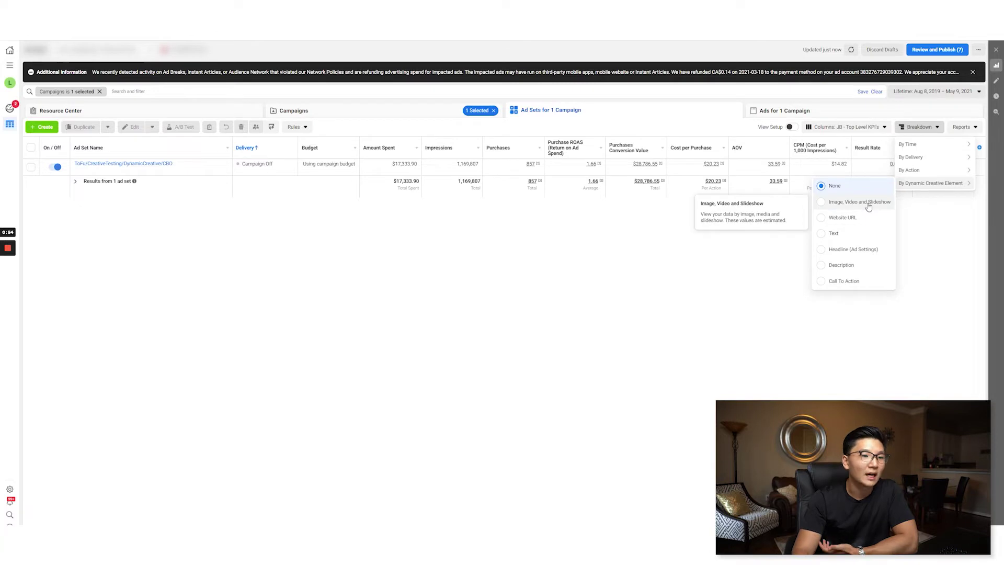
click(843, 203)
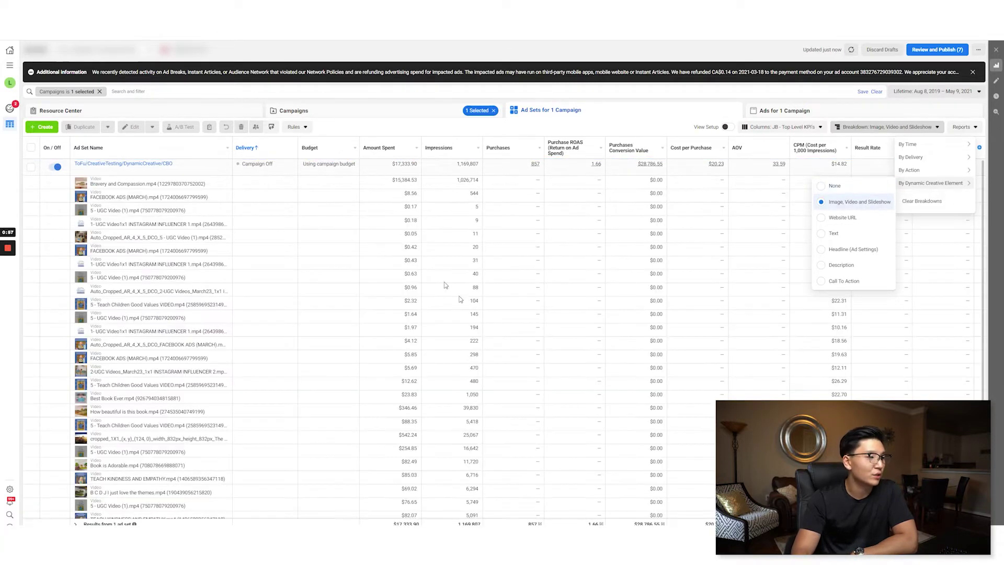
click(457, 245)
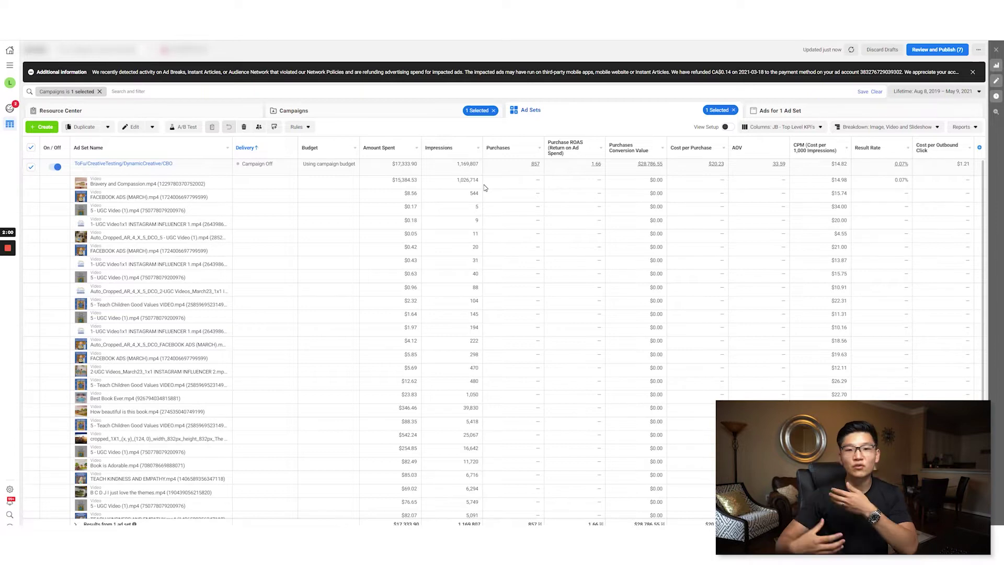
mouse_move(497, 149)
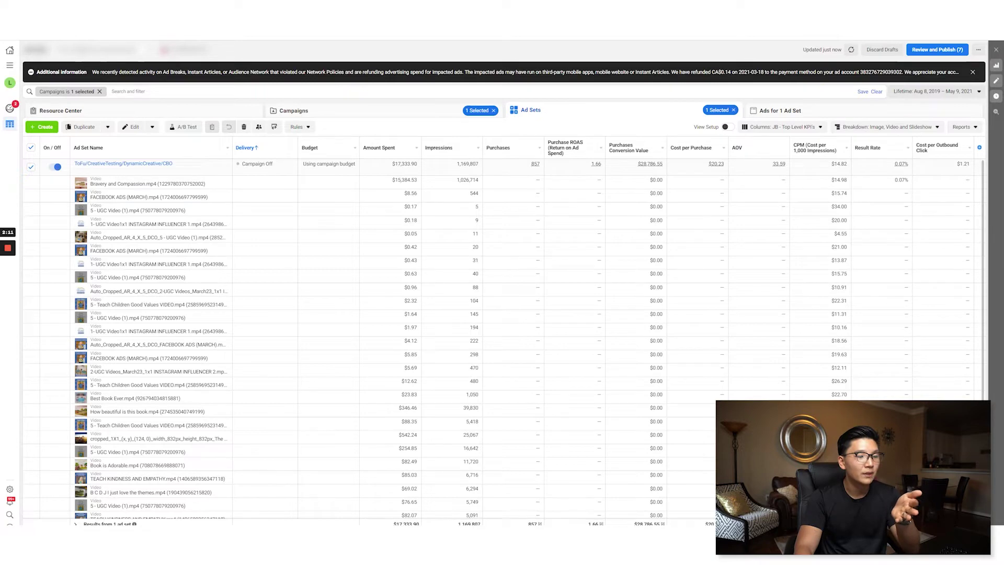
scroll(662, 205, down, 2)
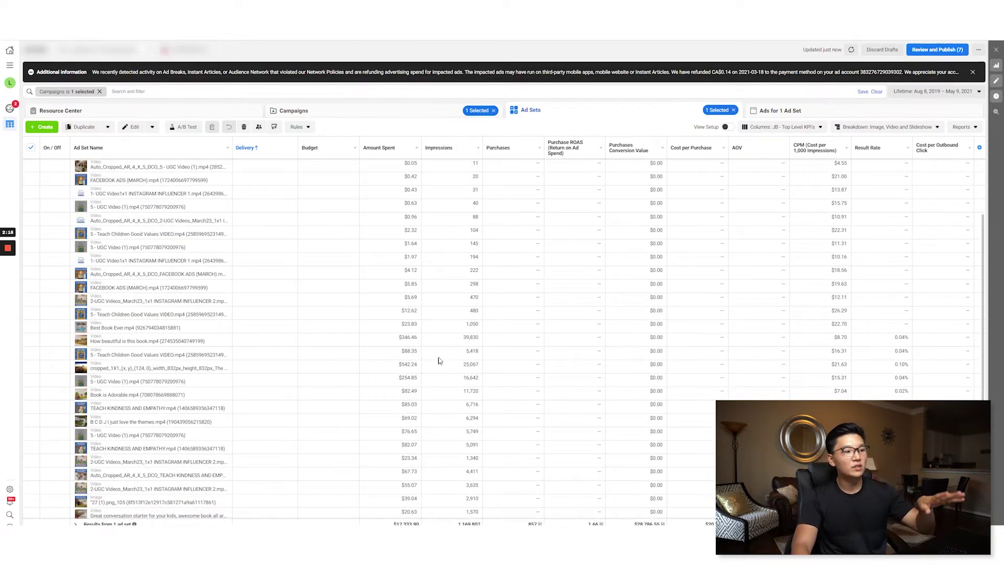
scroll(732, 369, up, 2)
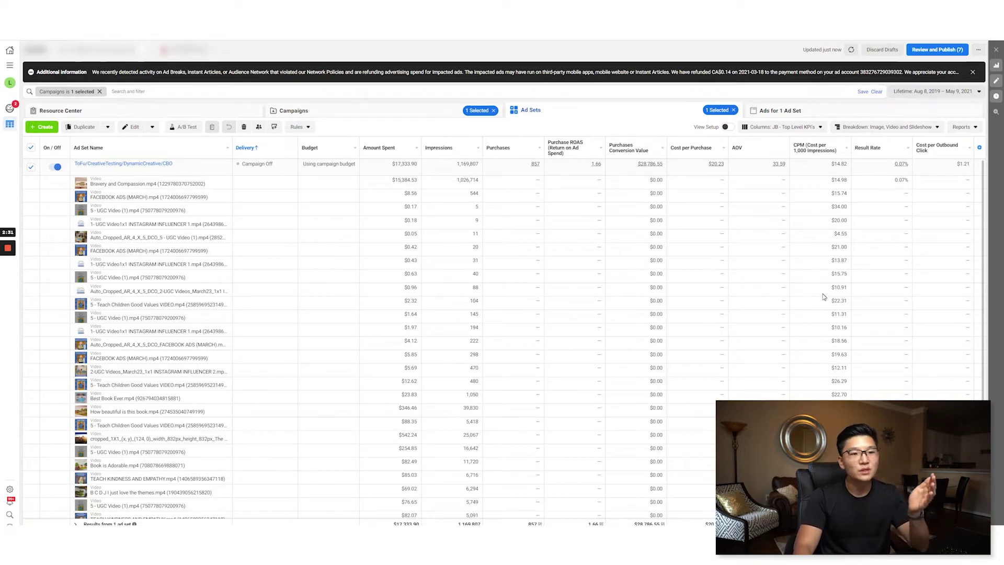
scroll(830, 330, down, 2)
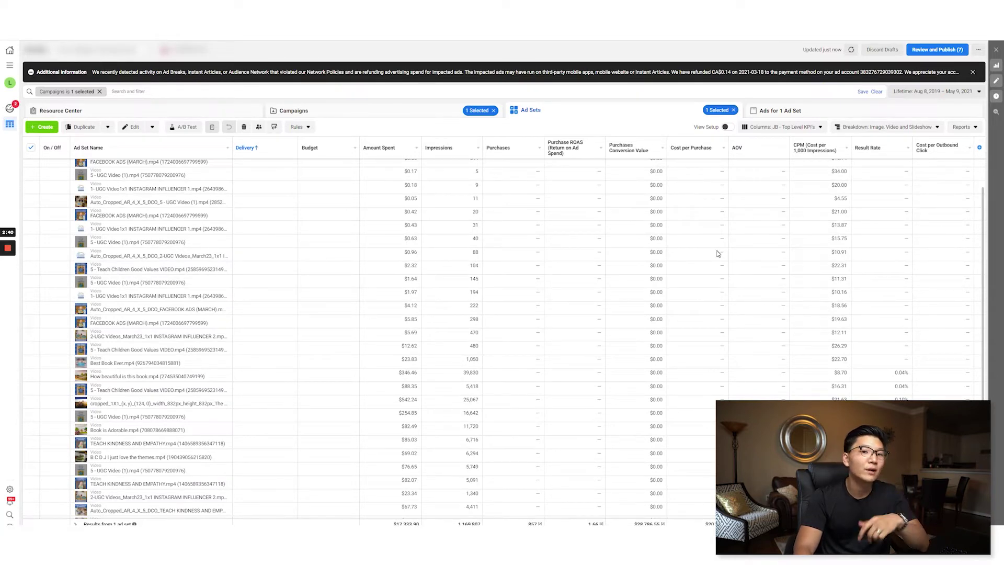
Clear the creative breakdown and break the ad set down by Age and Gender instead
click(889, 127)
click(842, 202)
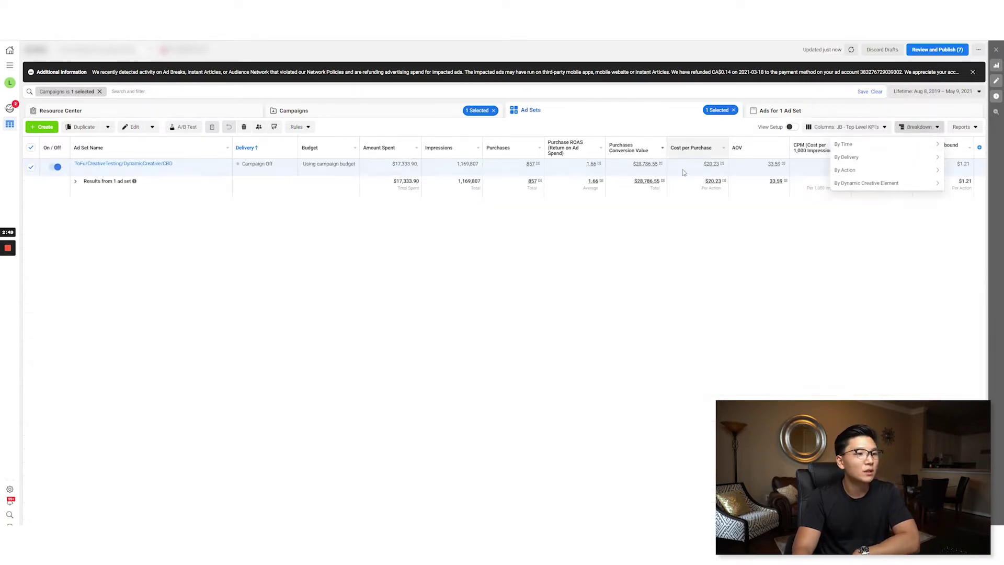
click(836, 248)
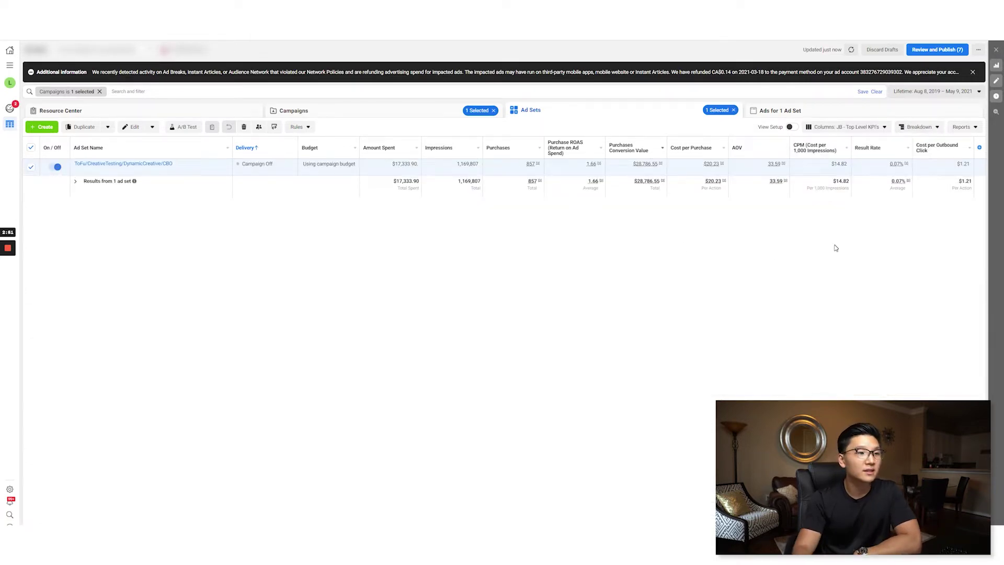
click(919, 127)
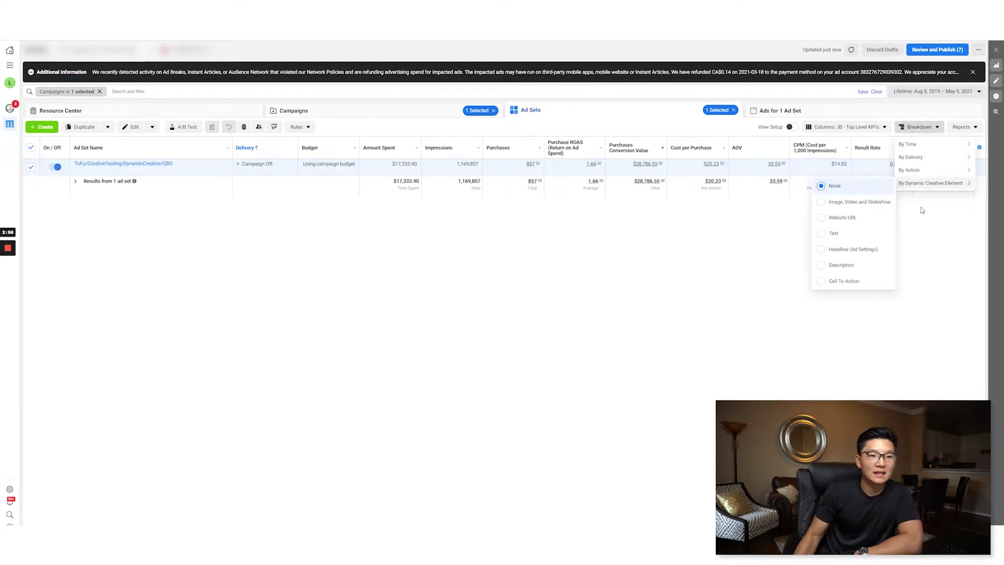
mouse_move(921, 162)
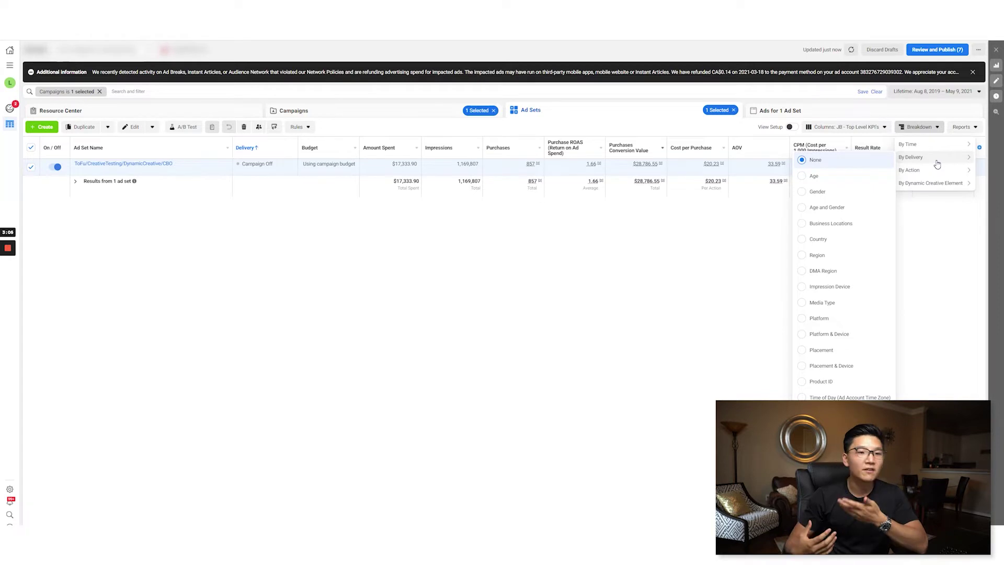
click(837, 207)
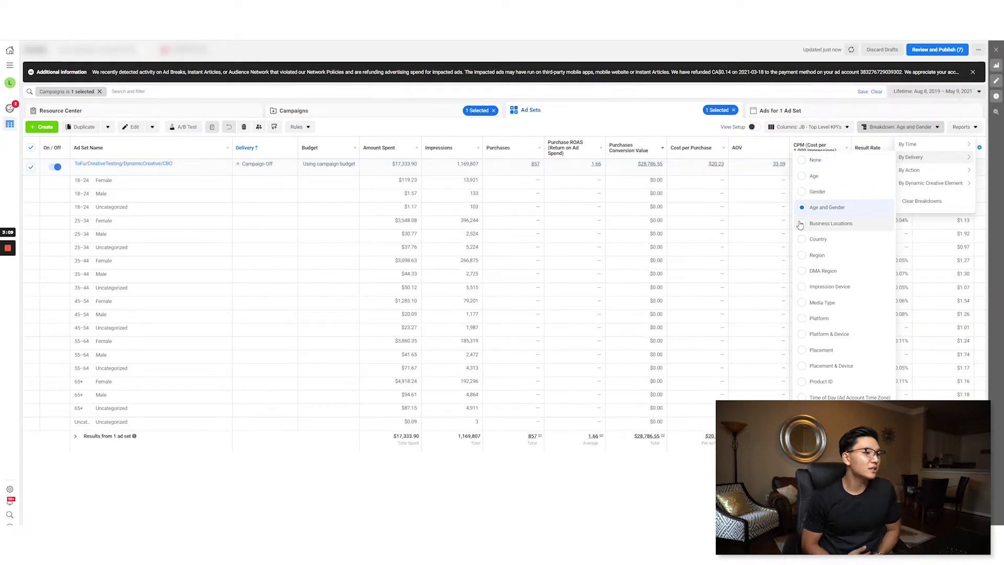
Close the Breakdown menu to reveal the ad set's Age and Gender rows
click(688, 468)
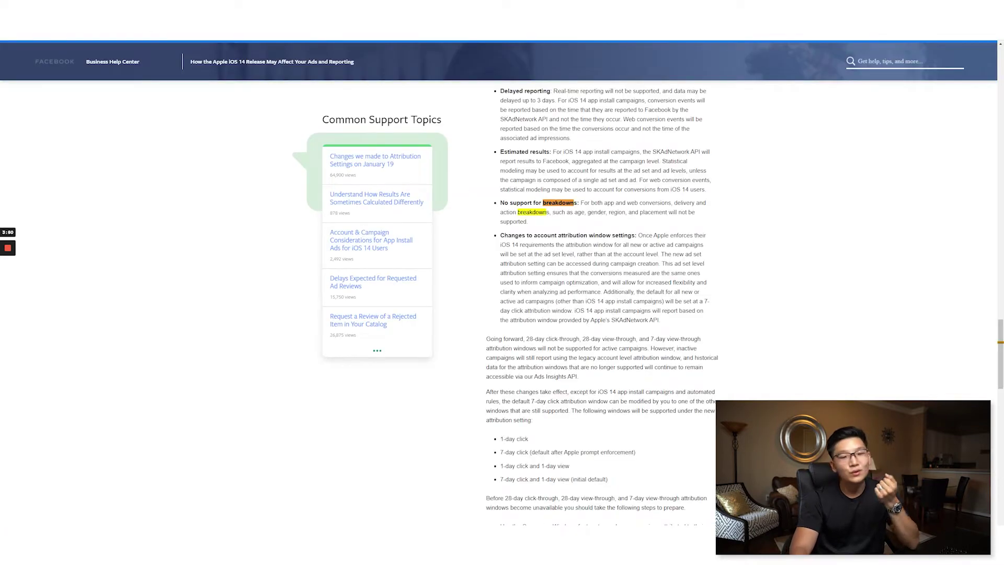
Highlight the 'No support for breakdowns' paragraph in the iOS 14 article, then deselect it
drag(542, 226, 496, 205)
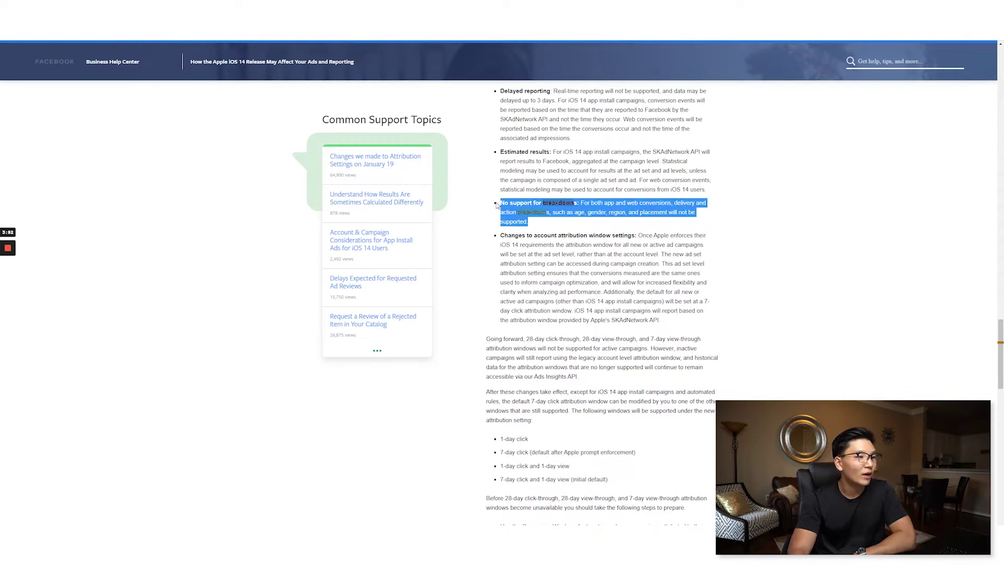
click(580, 222)
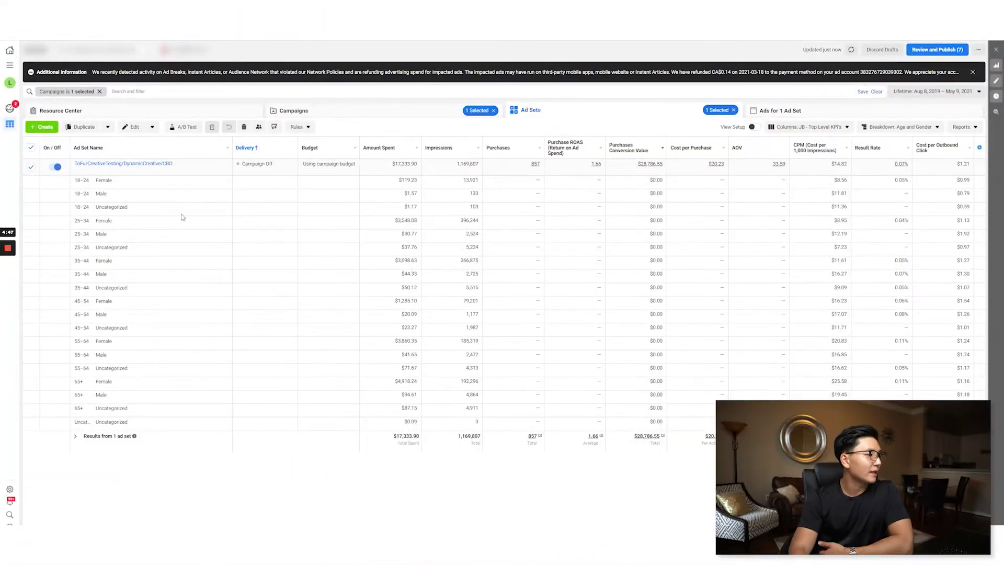
Filter the Campaigns list by 'retarget' and clear all breakdowns from the report
click(294, 110)
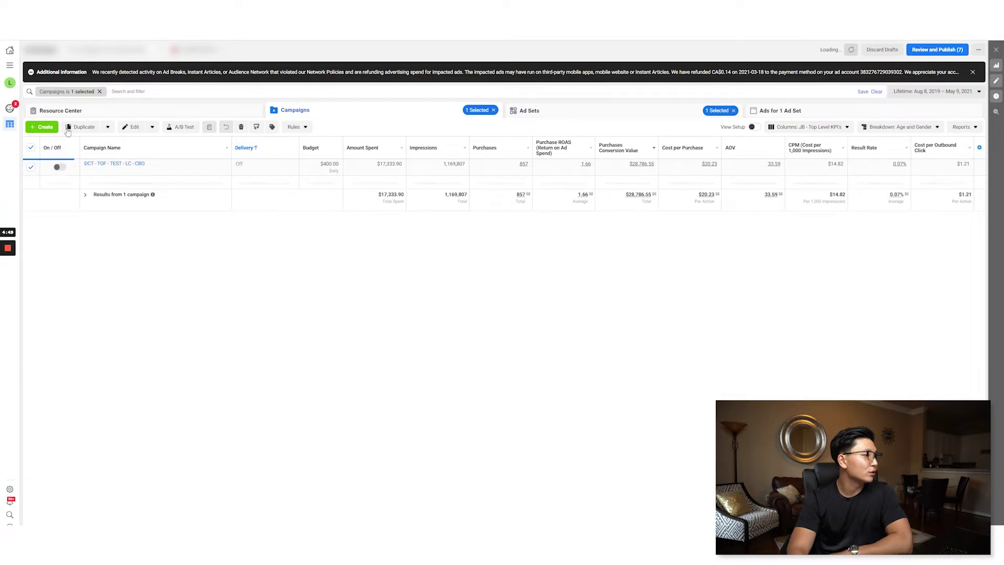
click(131, 92)
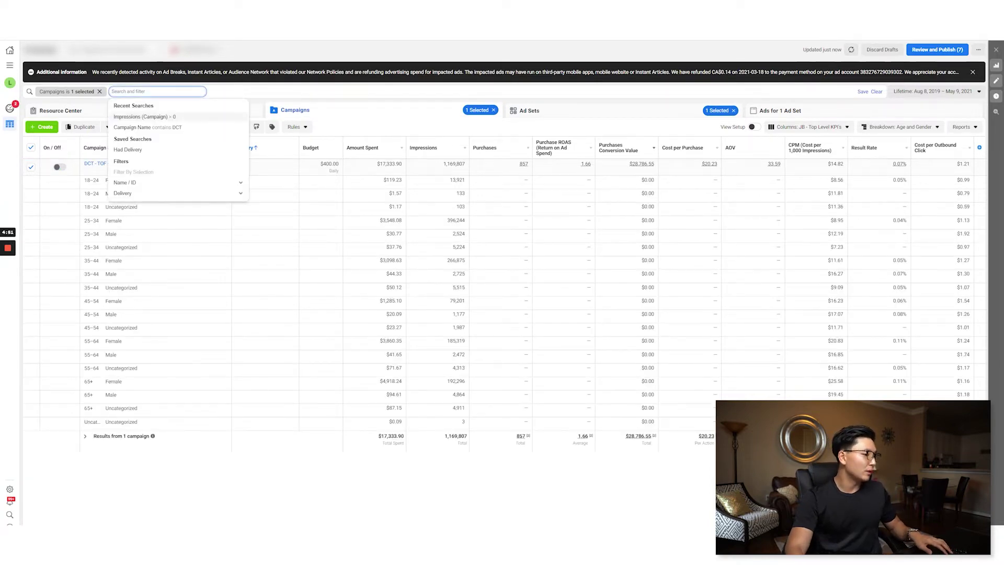
text(retarget)
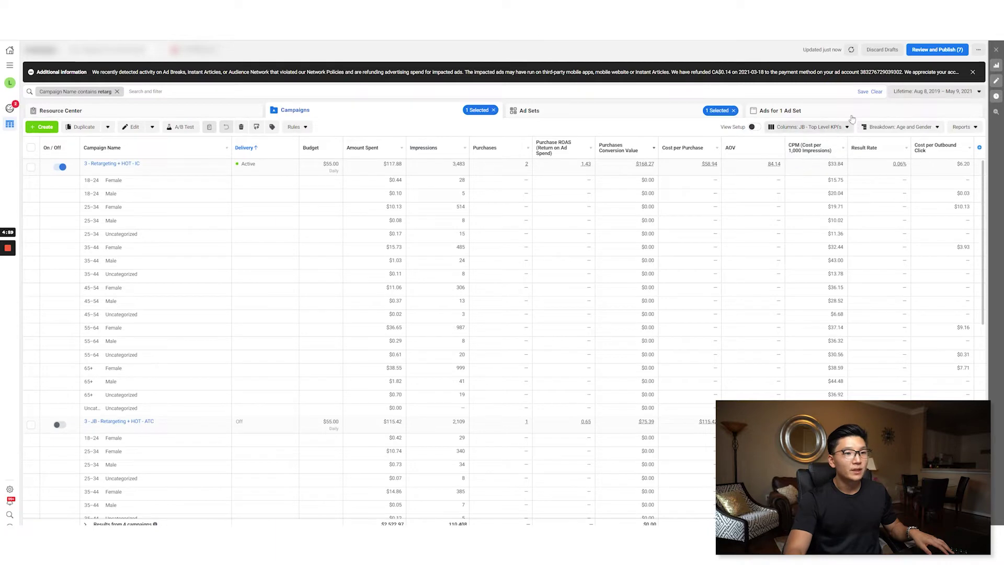
click(900, 127)
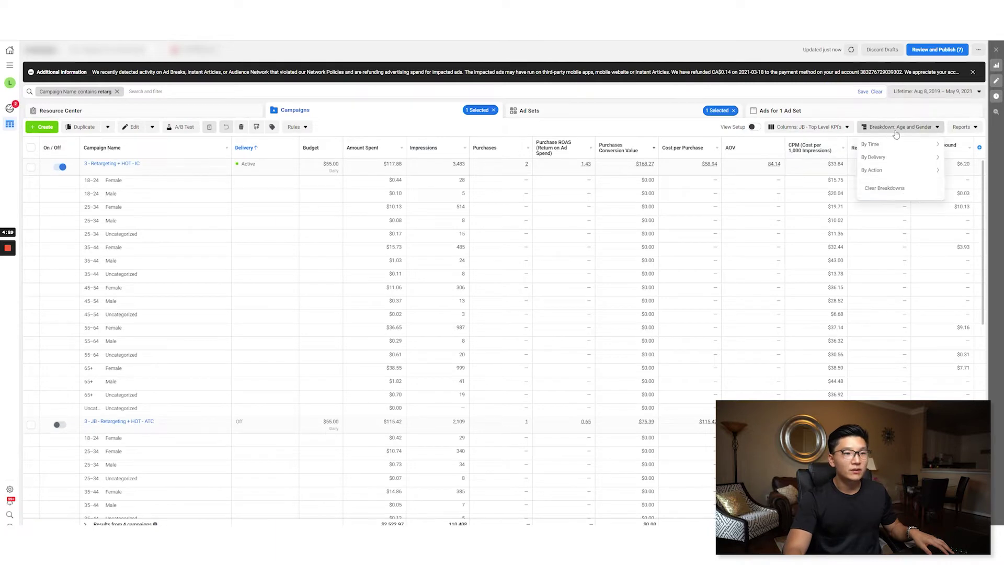
click(883, 188)
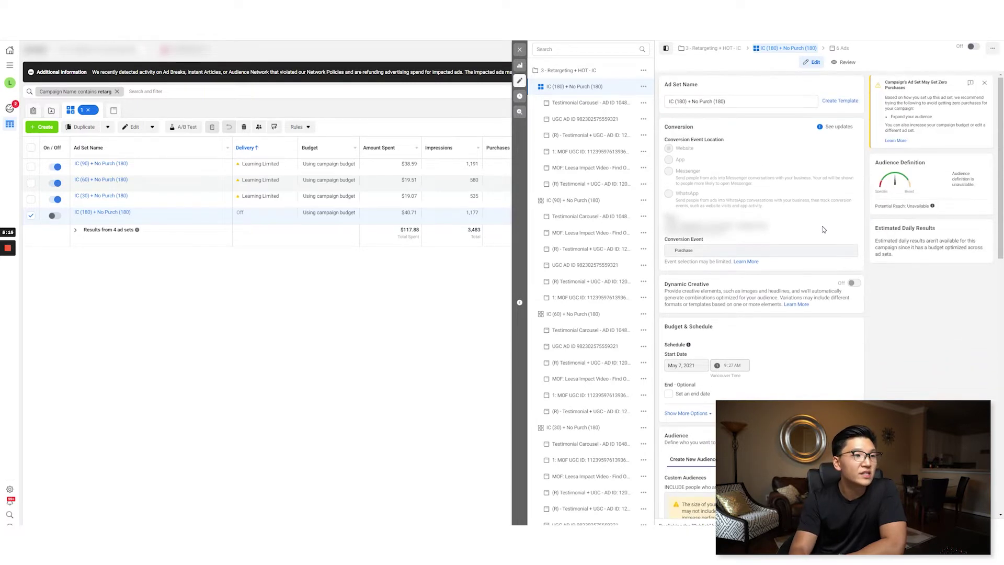
scroll(822, 247, down, 1)
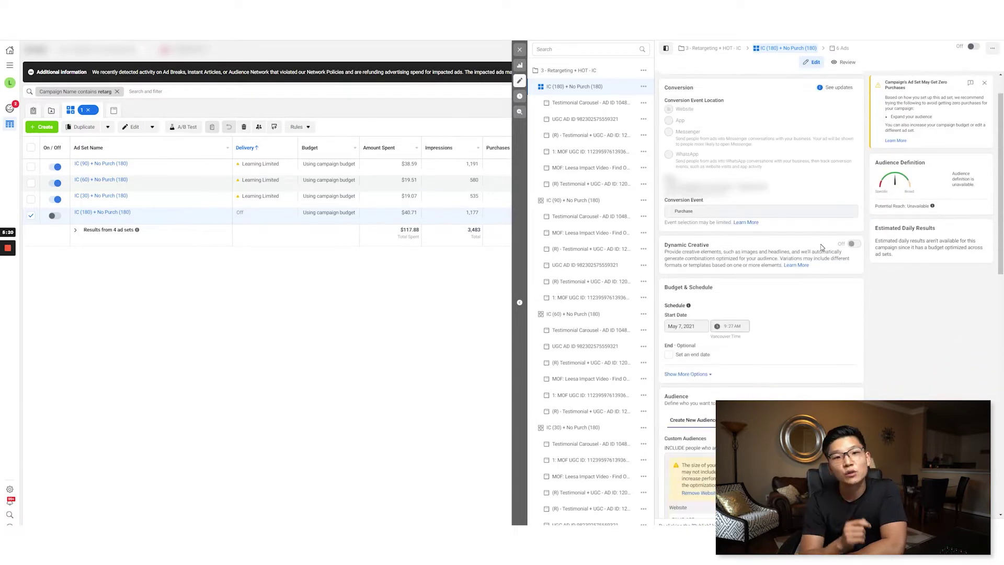
scroll(822, 247, down, 5)
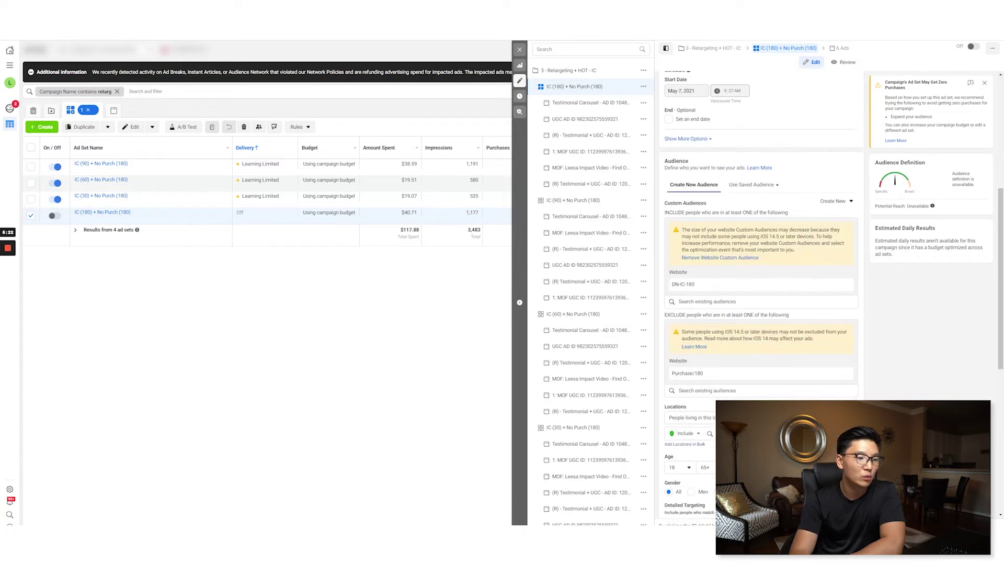
drag(683, 231, 800, 253)
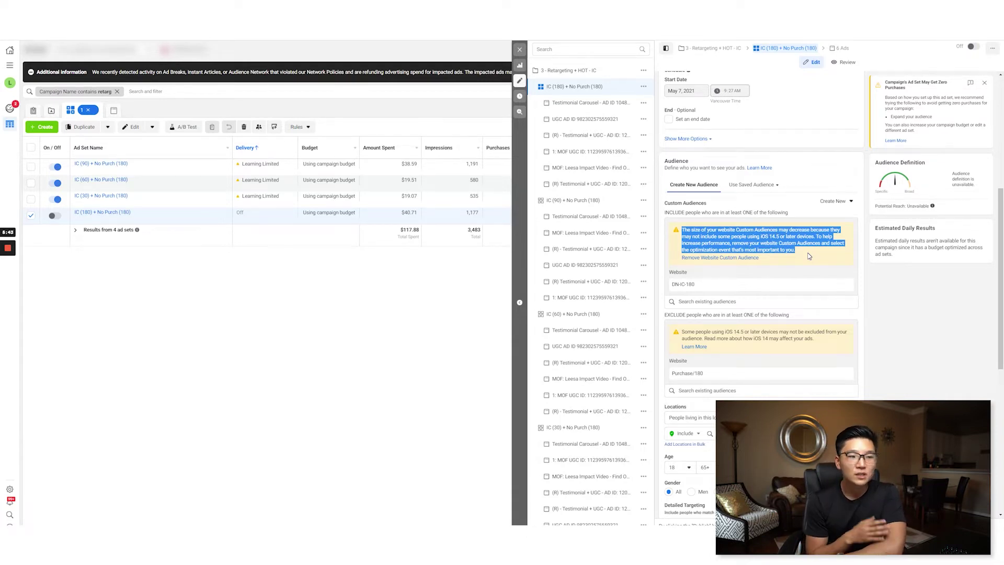
click(809, 255)
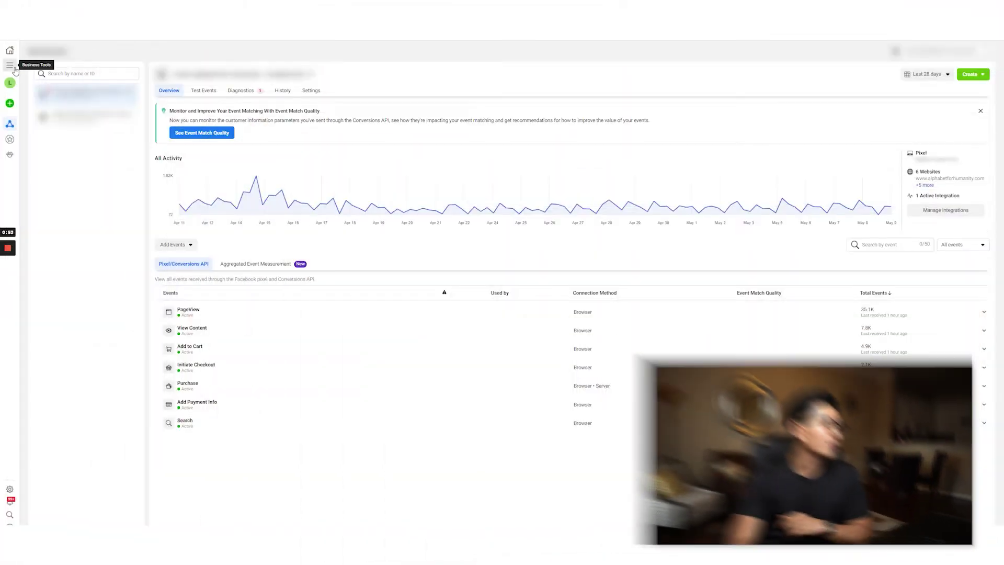
Go to Events Manager's Aggregated Event Measurement, then scroll through the pixel's Settings page
click(9, 65)
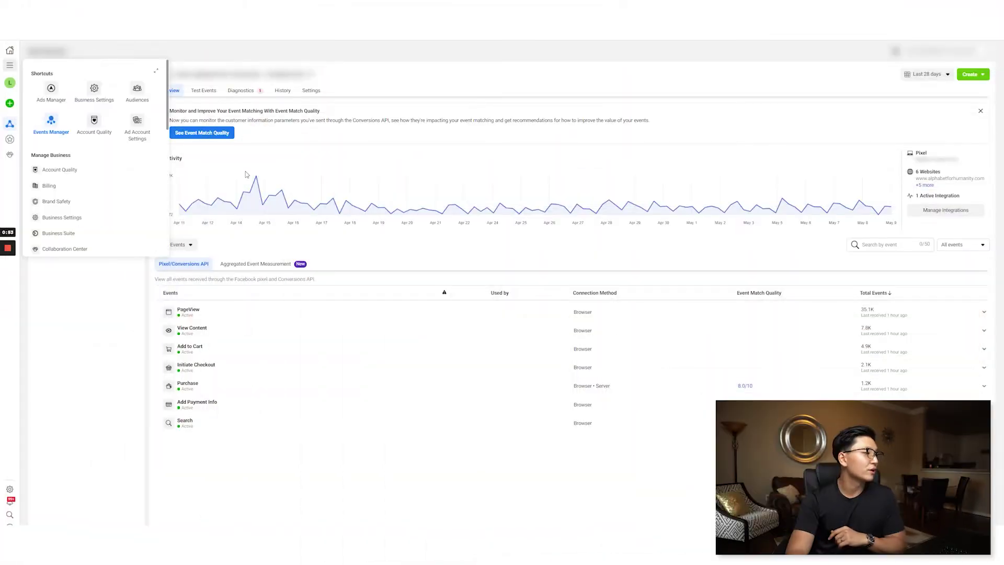
click(40, 127)
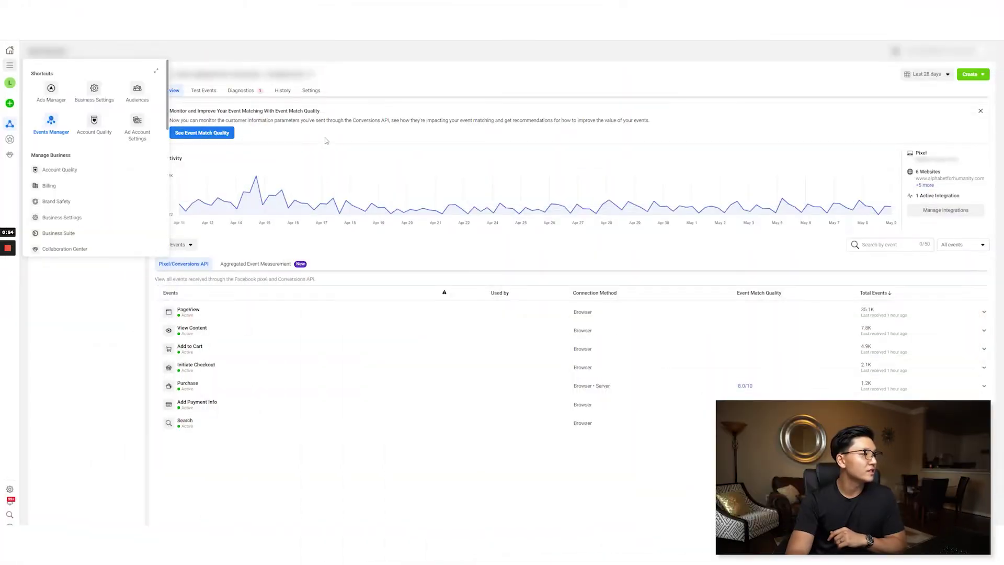
click(261, 263)
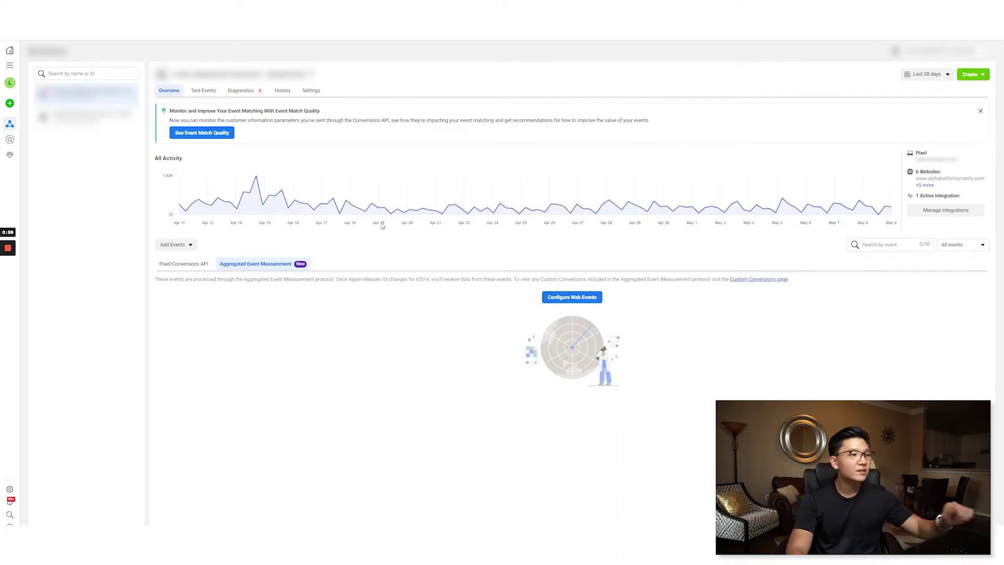
click(313, 91)
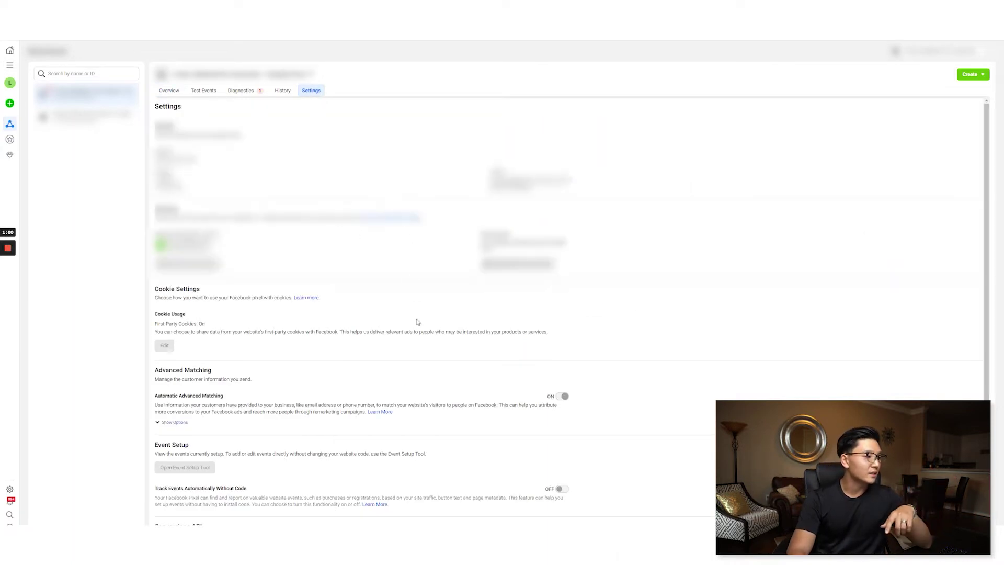
scroll(418, 321, down, 3)
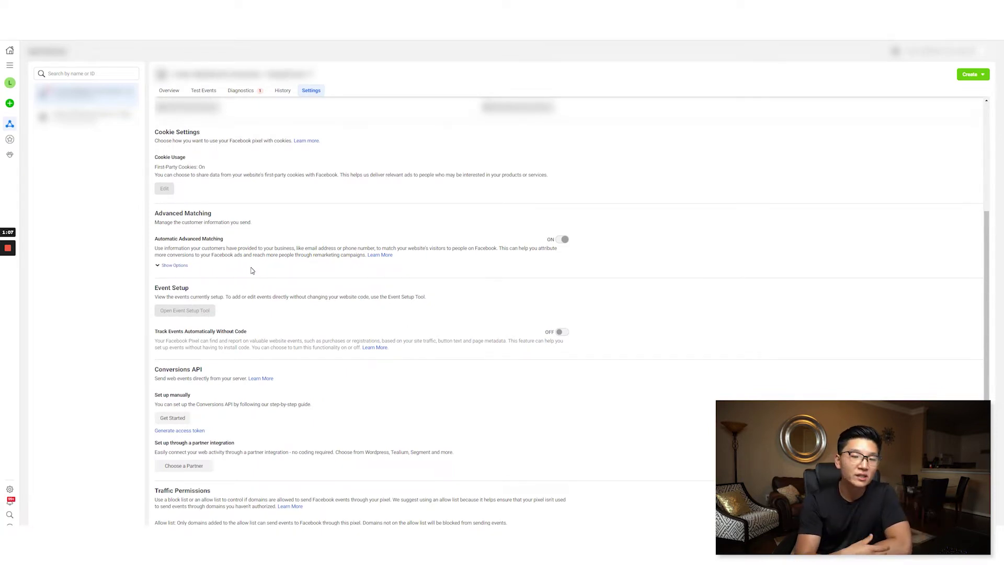
scroll(271, 312, down, 1)
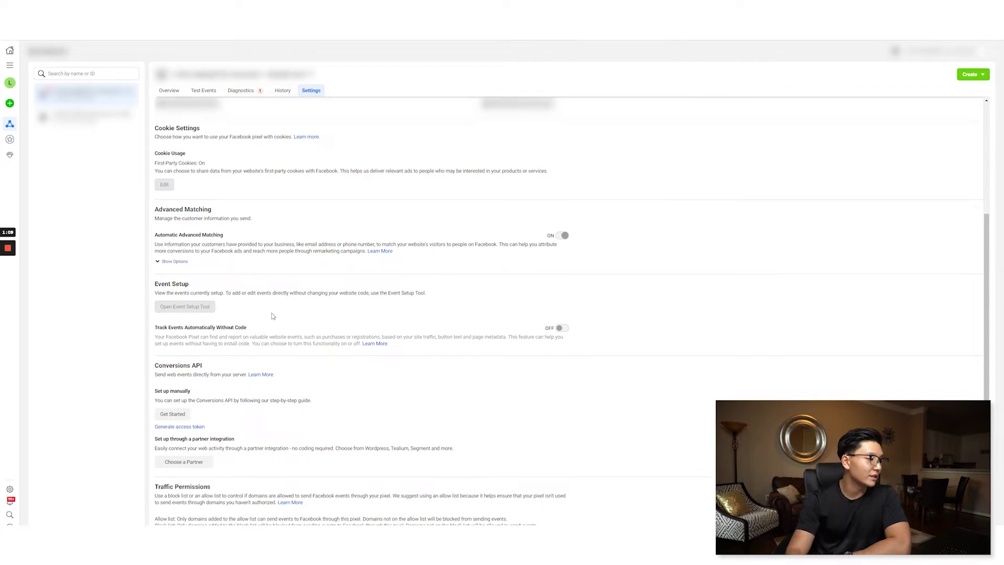